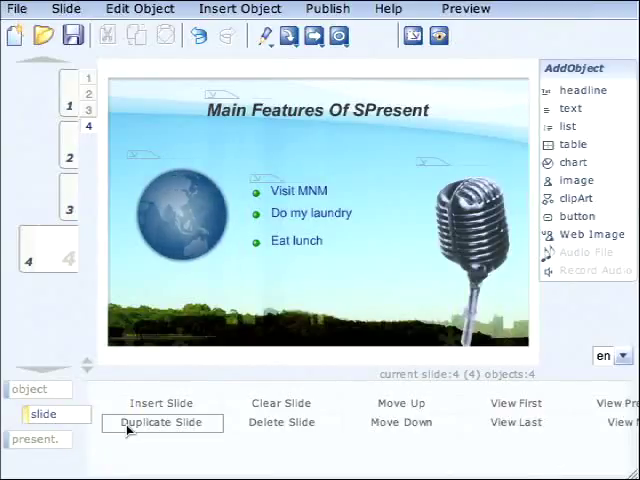
Duplicate the Main Features slide as slide 5, then review slides 4, 3, 2 and 1
left_click(128, 425)
left_click(67, 250)
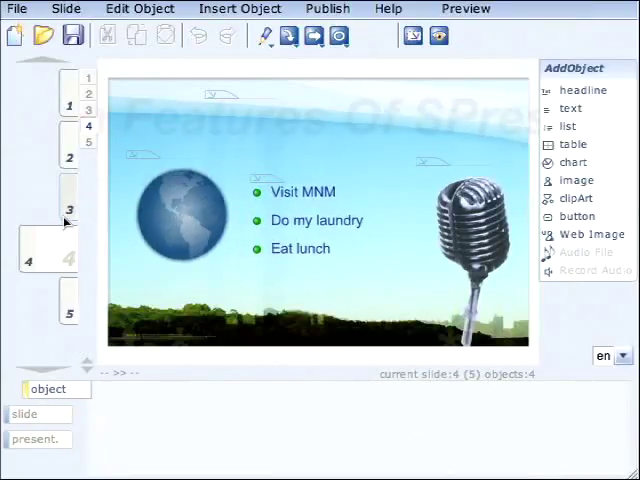
left_click(68, 212)
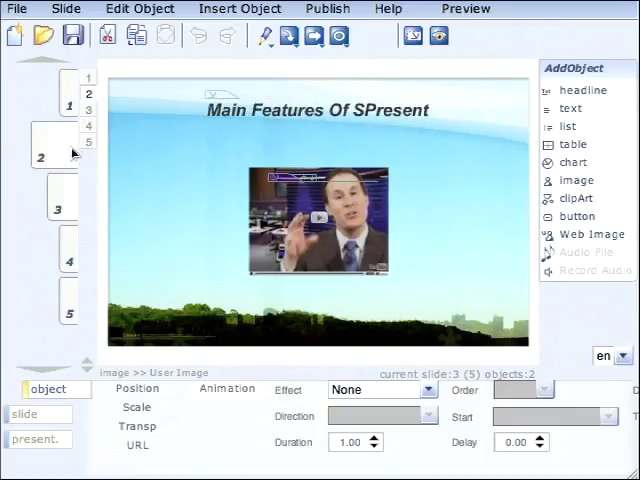
left_click(72, 153)
left_click(64, 104)
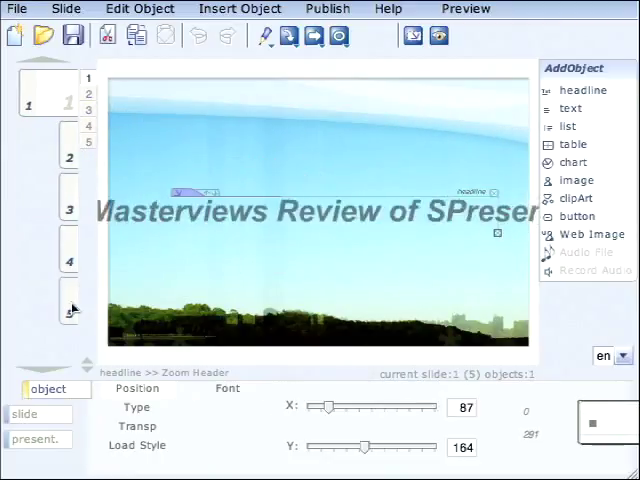
Delete the globe clip art from the new fifth slide
left_click(71, 311)
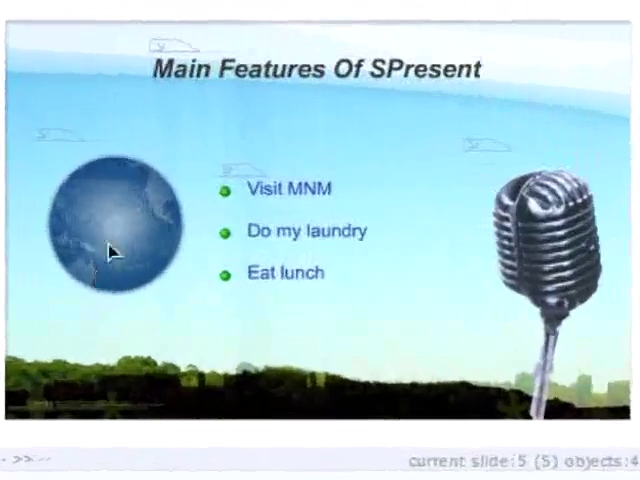
left_click(110, 250)
left_click(340, 132)
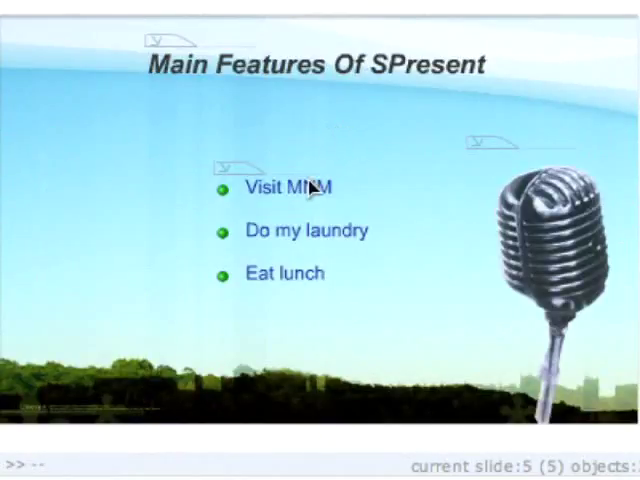
Move the bullet list left and the microphone image toward the slide centre
left_click(311, 187)
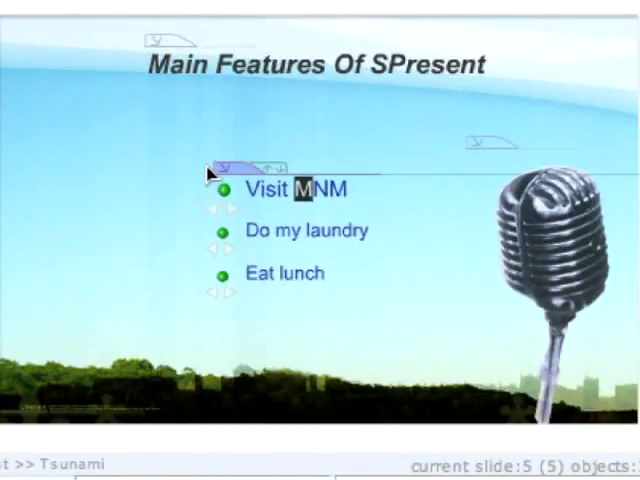
left_click_drag(220, 170, 68, 182)
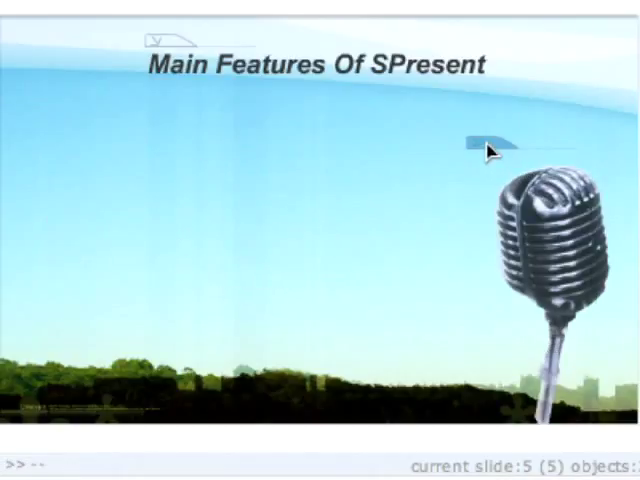
left_click_drag(487, 150, 257, 156)
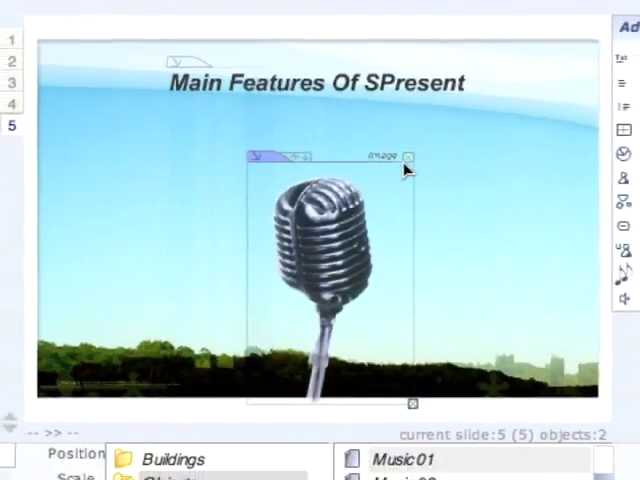
Remove the microphone image, then add and position a Bar3D chart showing its data table
left_click(408, 158)
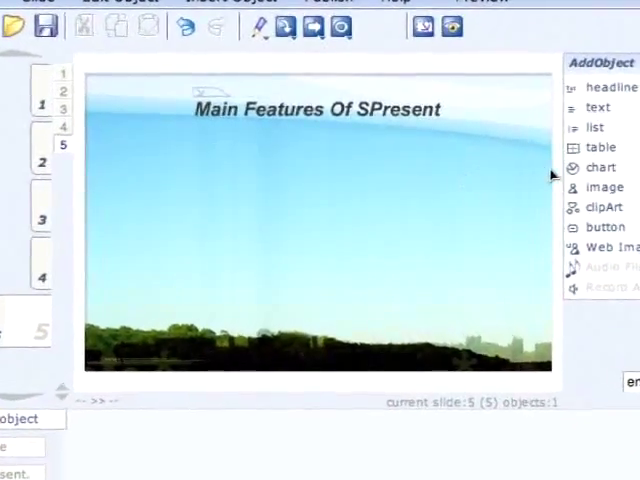
left_click_drag(576, 168, 177, 187)
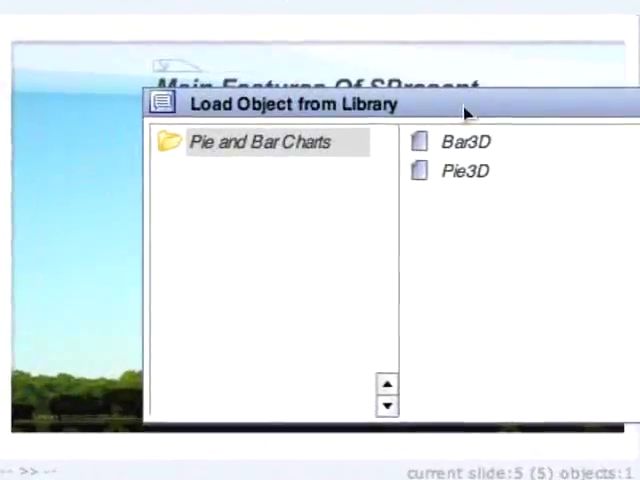
double_click(468, 140)
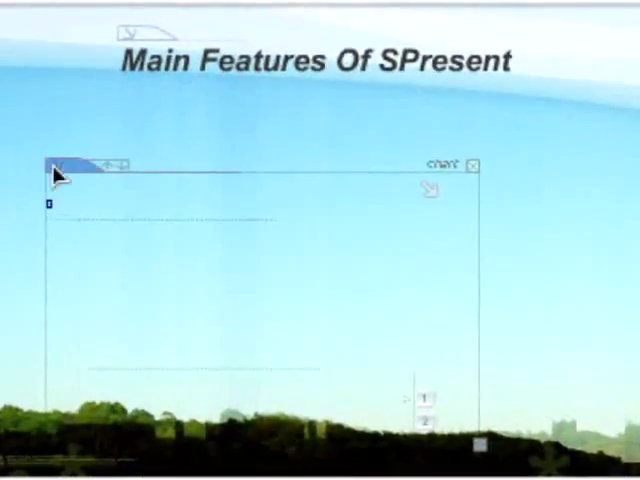
left_click_drag(60, 173, 44, 118)
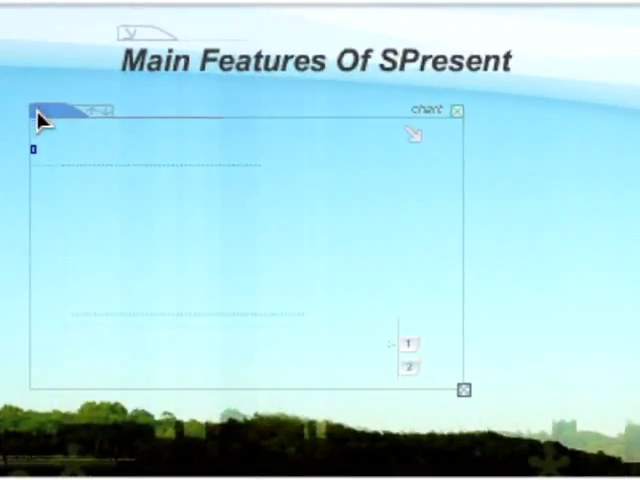
left_click(416, 138)
left_click(425, 183)
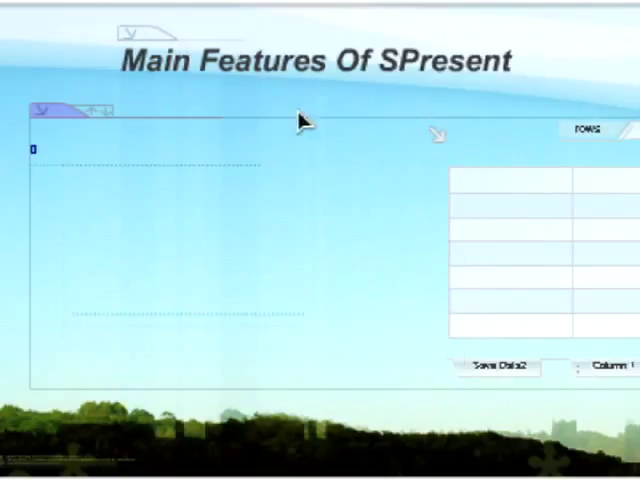
left_click_drag(47, 120, 18, 120)
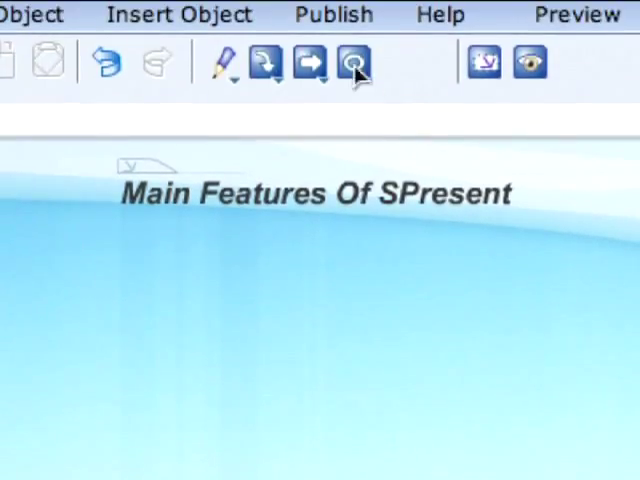
Start sending the presentation by e-mail from Publish, then cancel the form
left_click(347, 18)
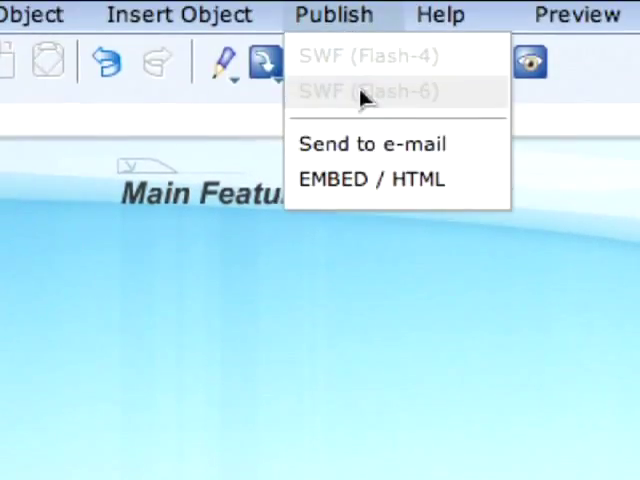
left_click(370, 143)
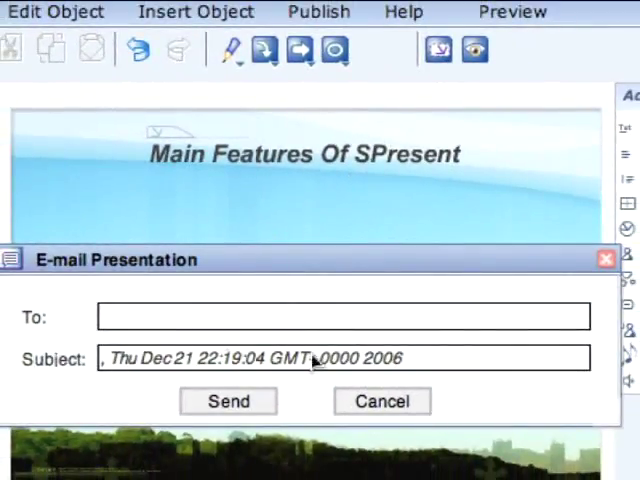
left_click(350, 401)
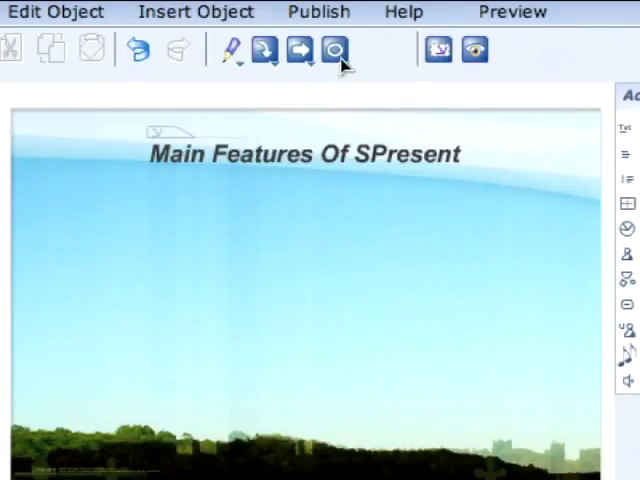
Bring up the Publish > EMBED / HTML code and select all of it with Ctrl+A
left_click(341, 25)
left_click(367, 146)
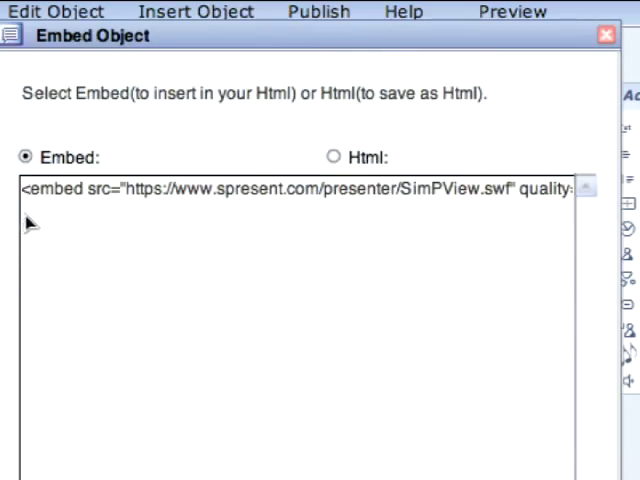
left_click_drag(30, 197, 575, 323)
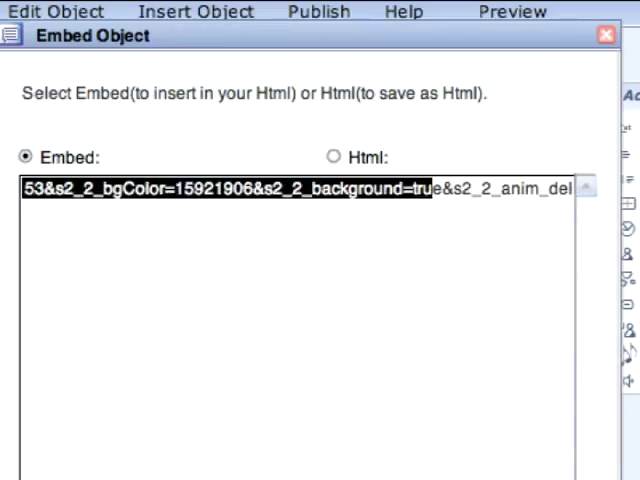
left_click_drag(575, 323, 565, 461)
key("ctrl+a")
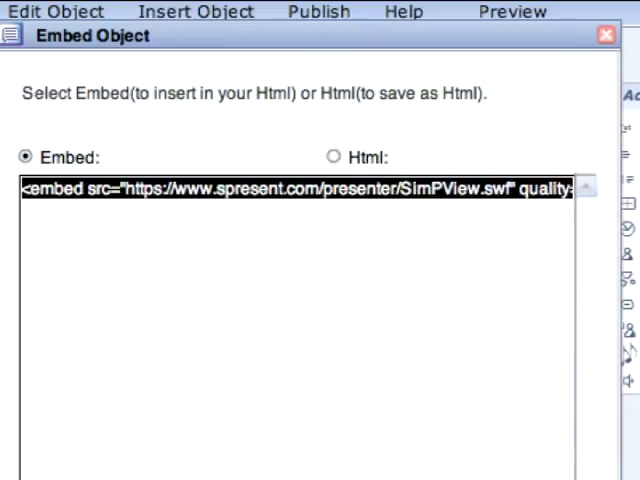